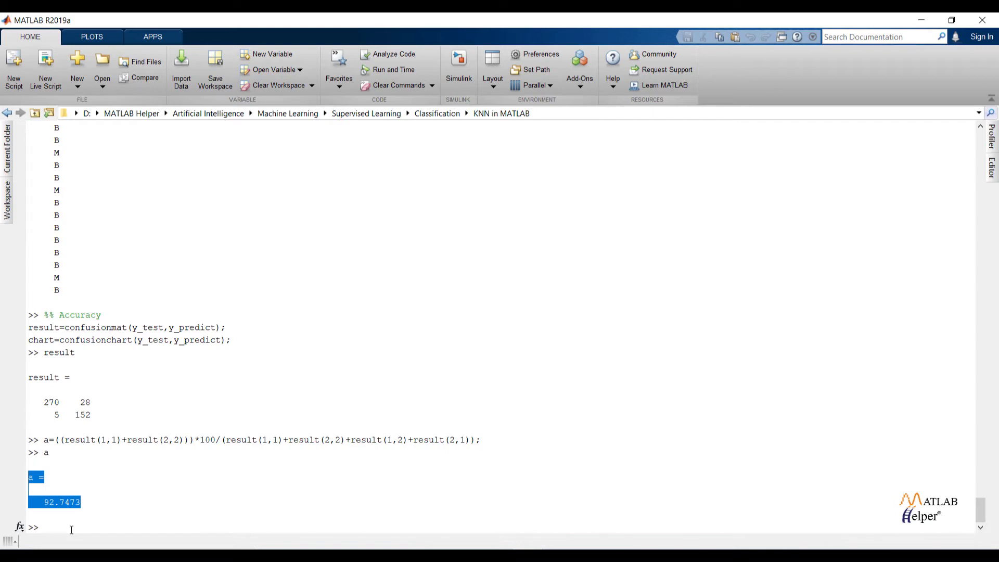
Step: Clear the Command Window and open the Classification Learner app
text(clc)
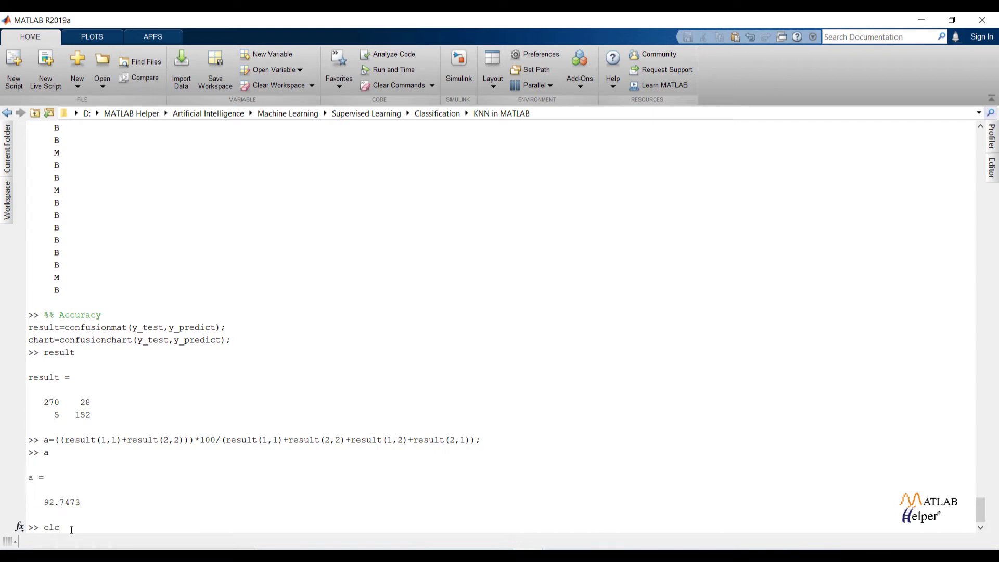
key(Return)
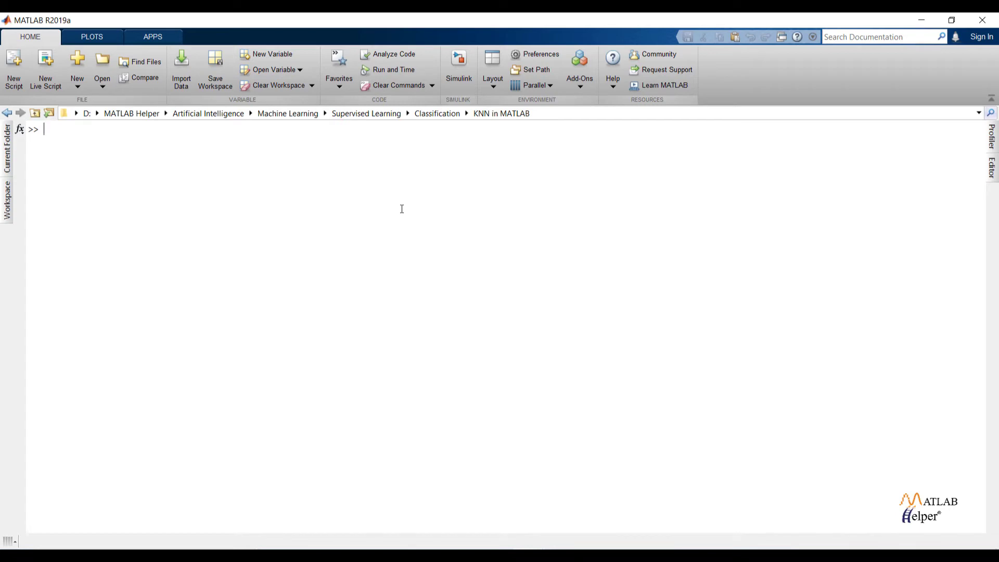
click(152, 37)
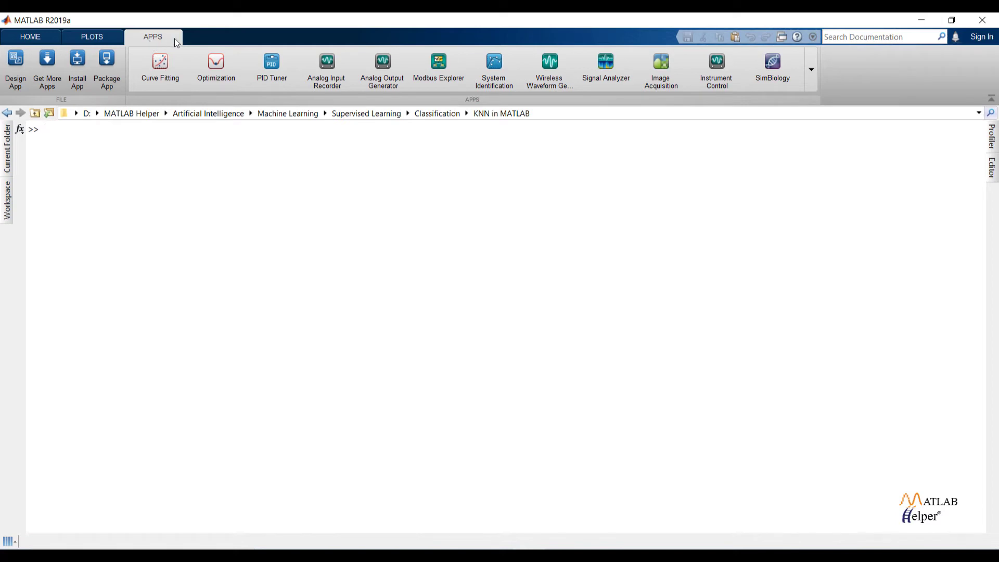
click(811, 70)
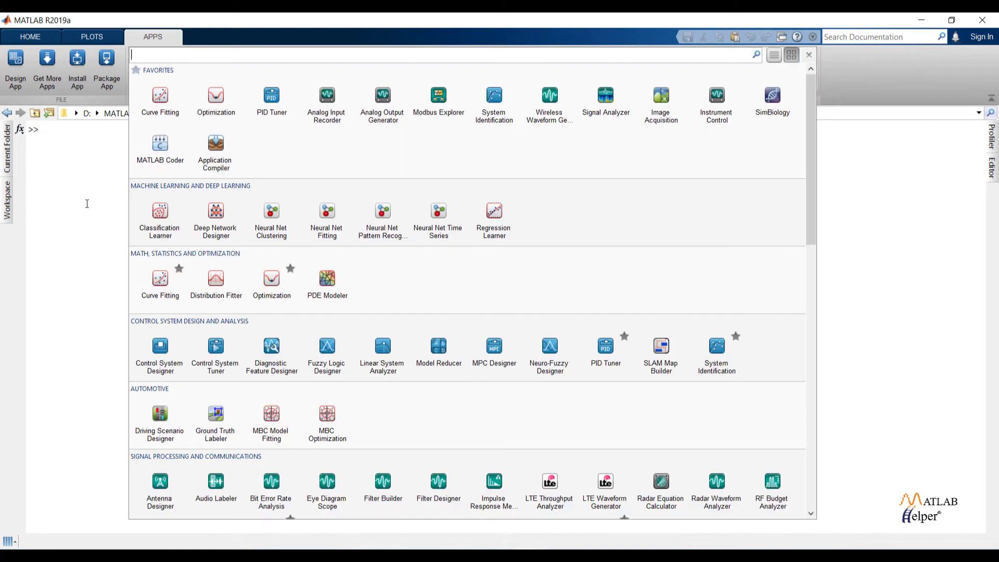
click(161, 219)
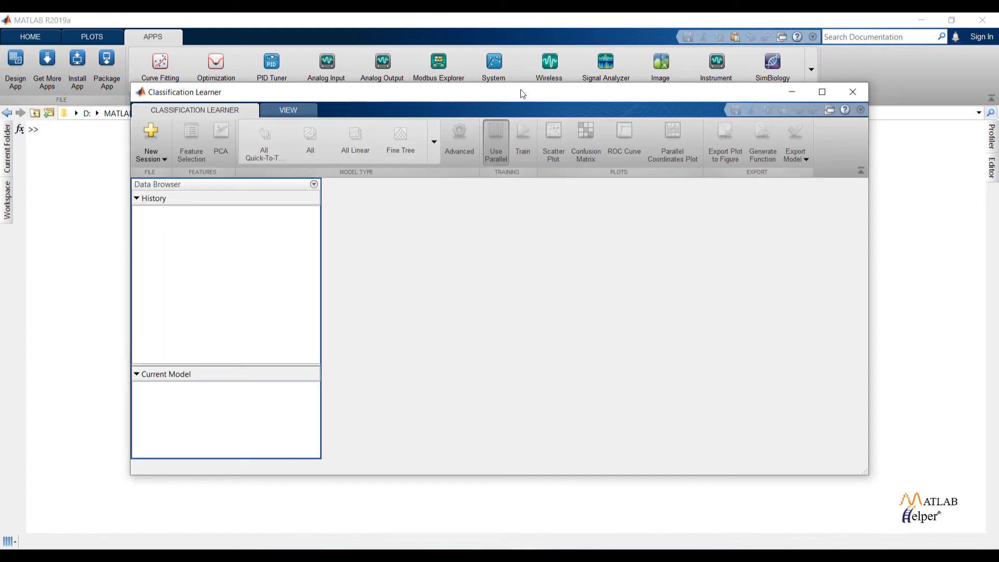
drag(524, 96, 528, 63)
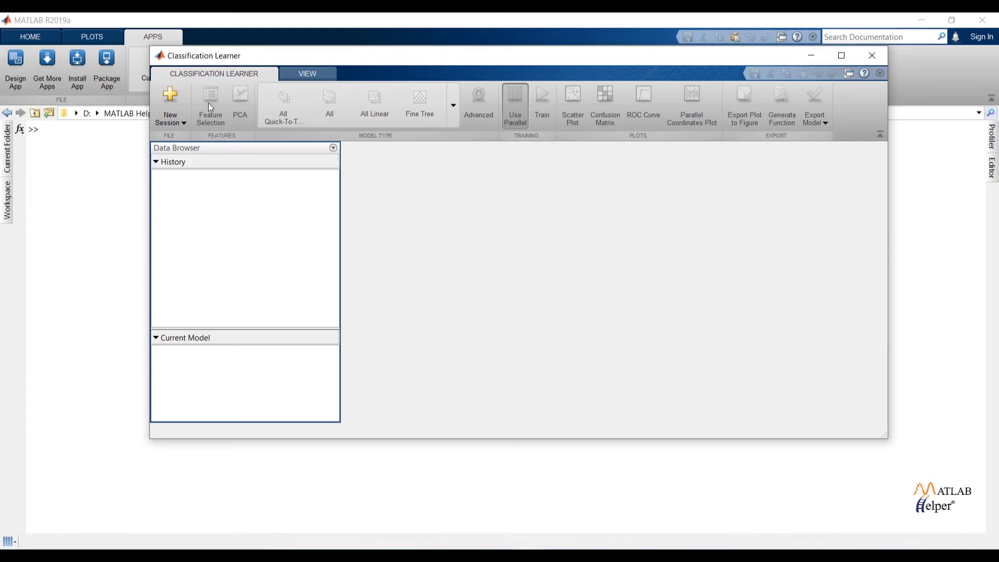
Step: Start a new session from the workspace table wbcd with response diagnosis and 5-fold cross-validation, excluding the id predictor
click(175, 112)
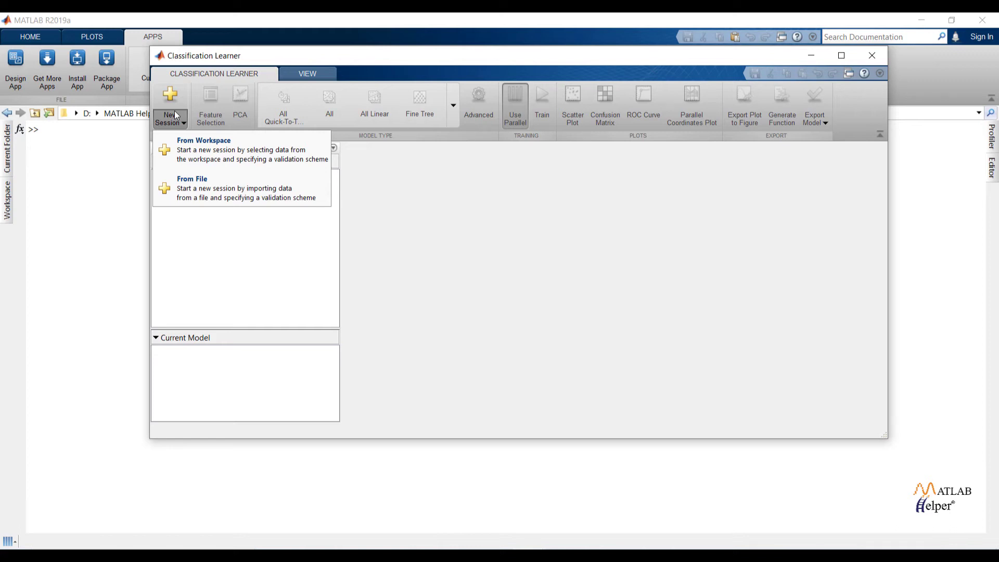
click(194, 155)
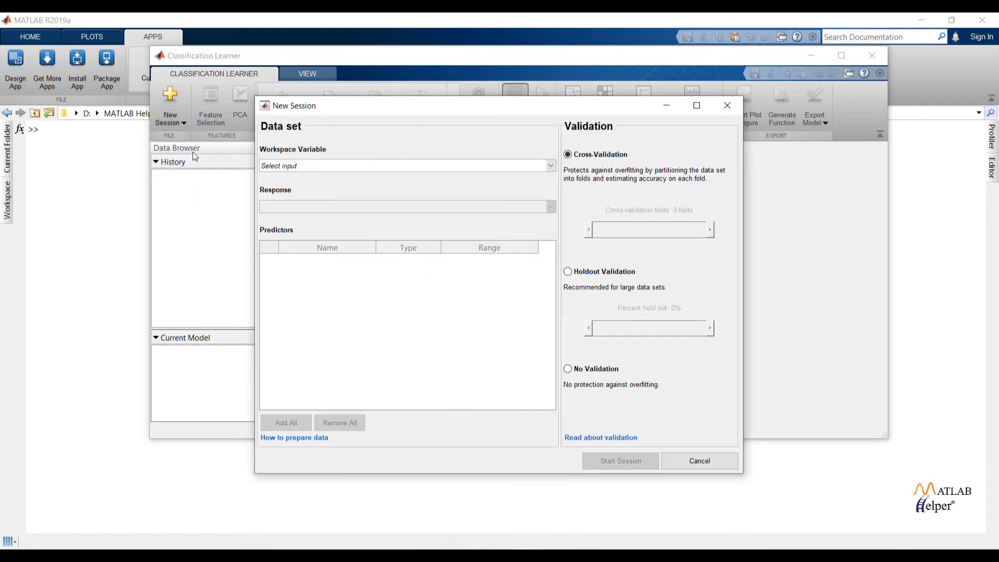
click(551, 166)
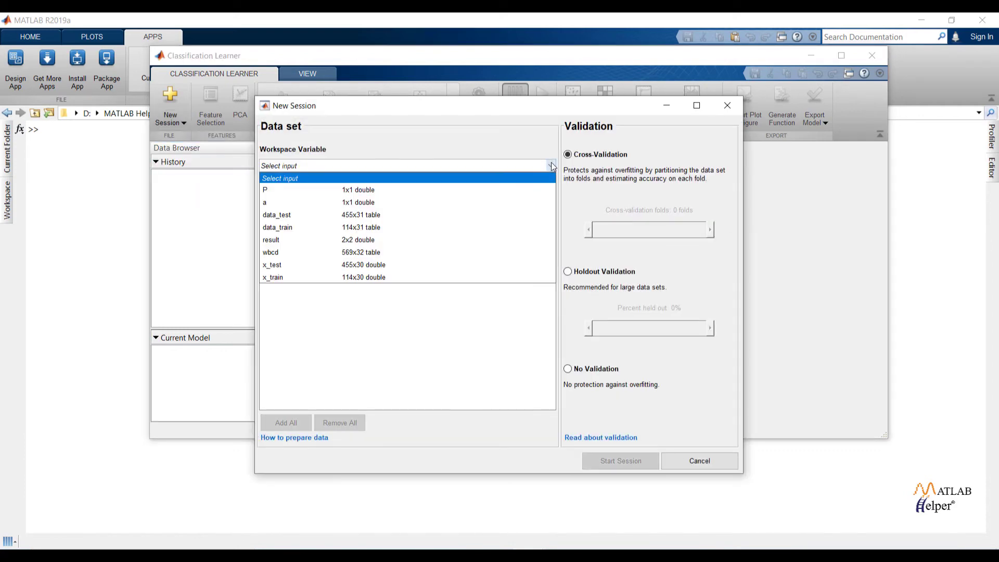
click(313, 252)
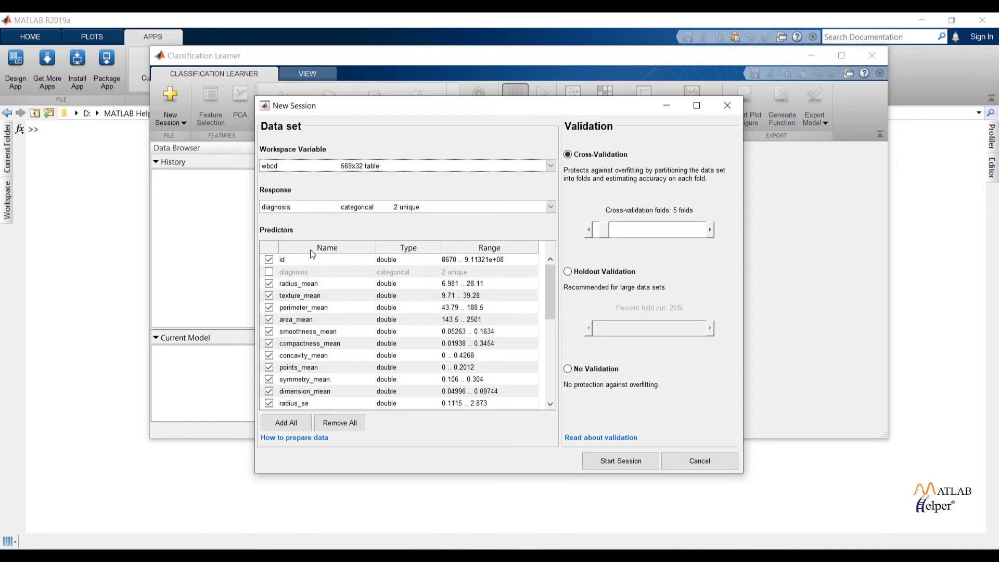
drag(476, 115, 471, 82)
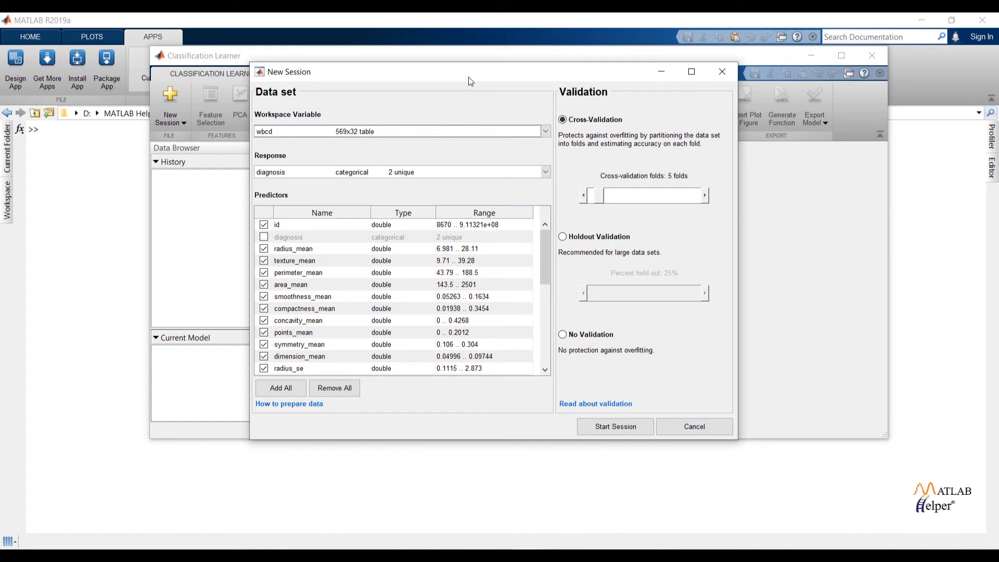
click(264, 226)
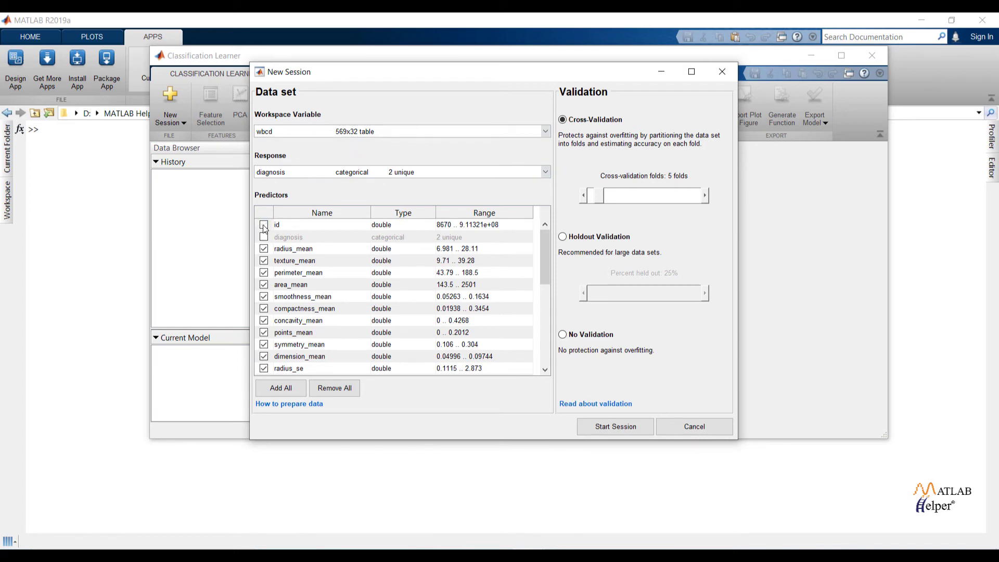
click(617, 427)
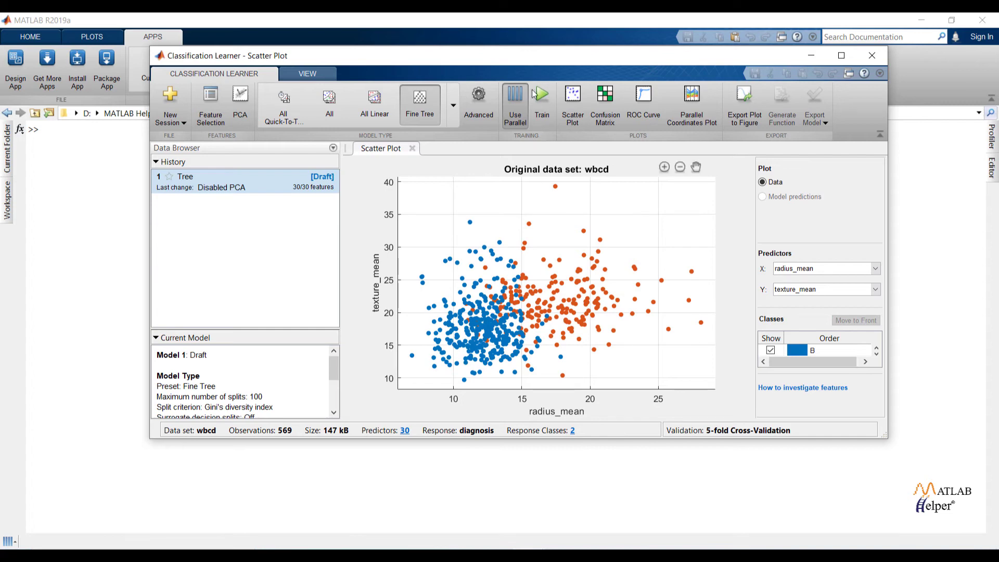
Step: Select the Fine KNN nearest neighbor classifier as the model type and train it
drag(527, 60, 504, 92)
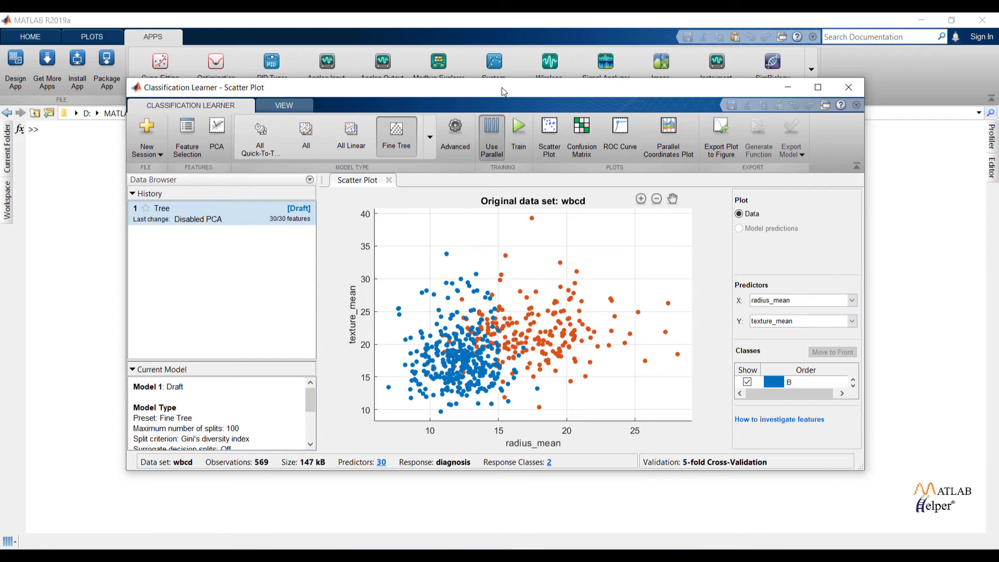
click(430, 149)
drag(535, 207, 529, 367)
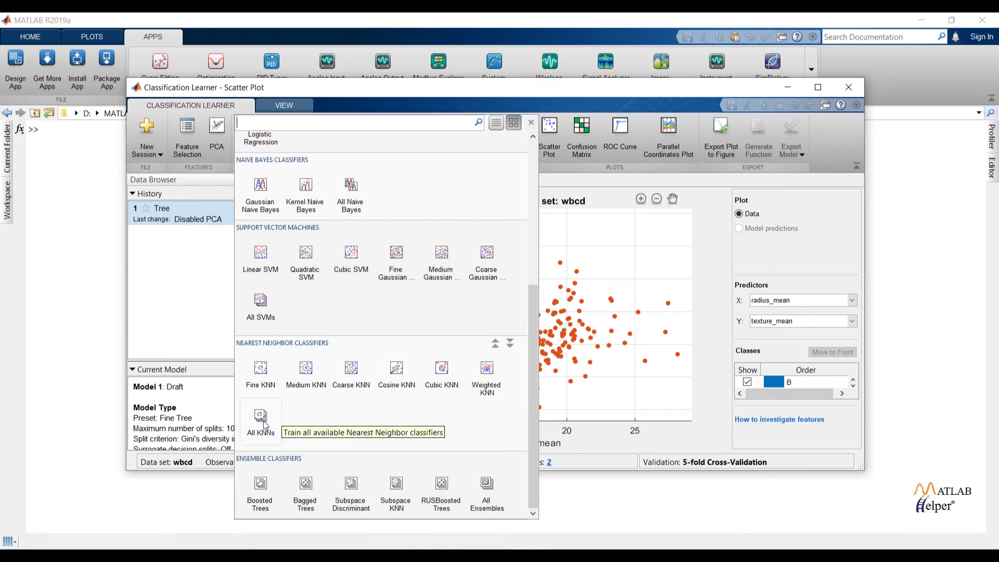
click(262, 372)
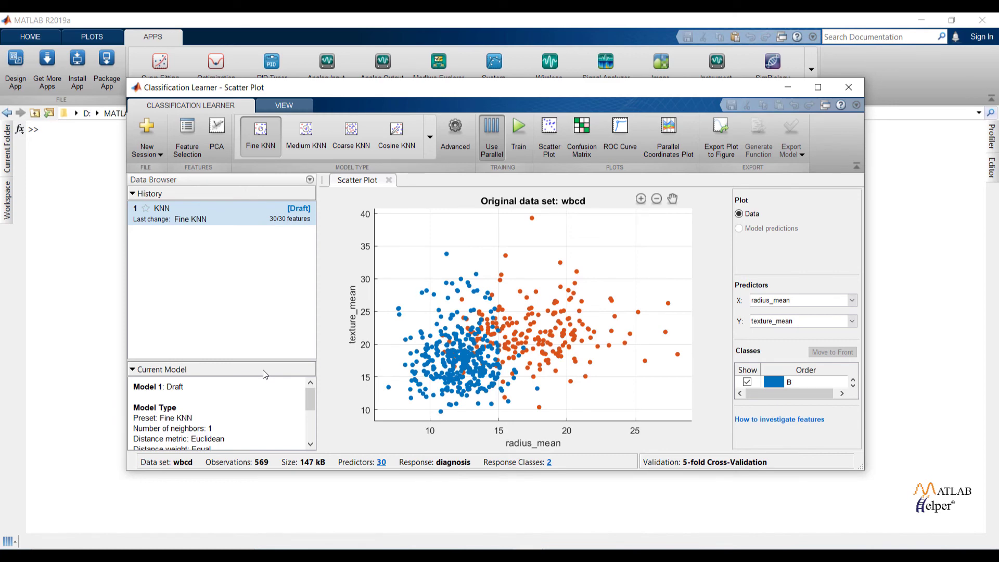
click(521, 129)
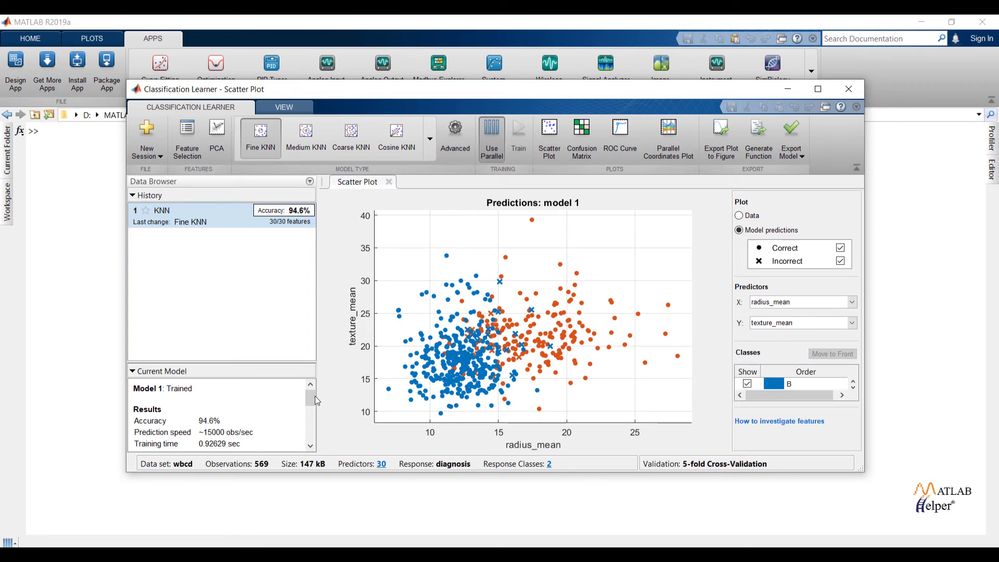
Step: Review the trained Fine KNN model's results and its advanced KNN options
drag(311, 397, 312, 406)
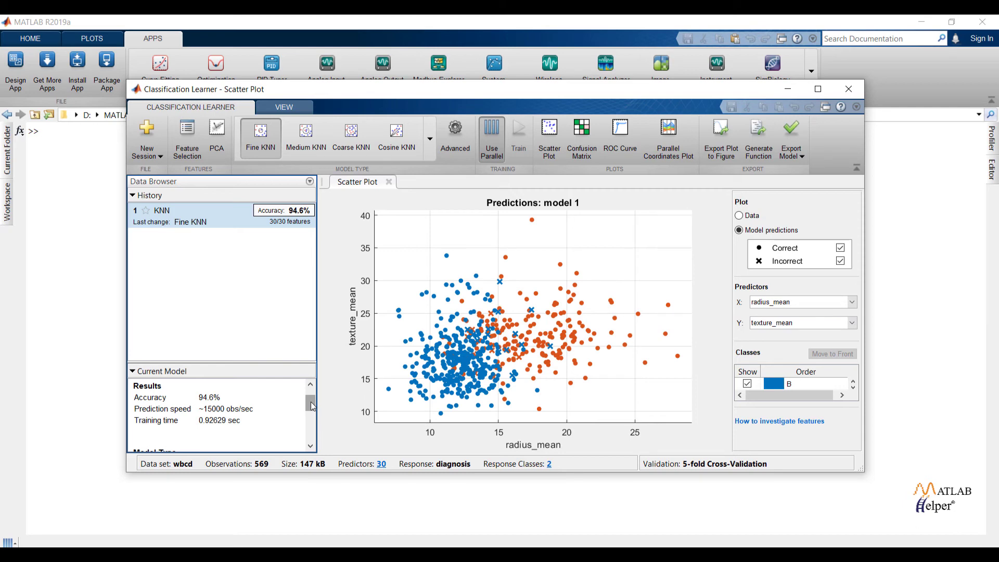
click(454, 136)
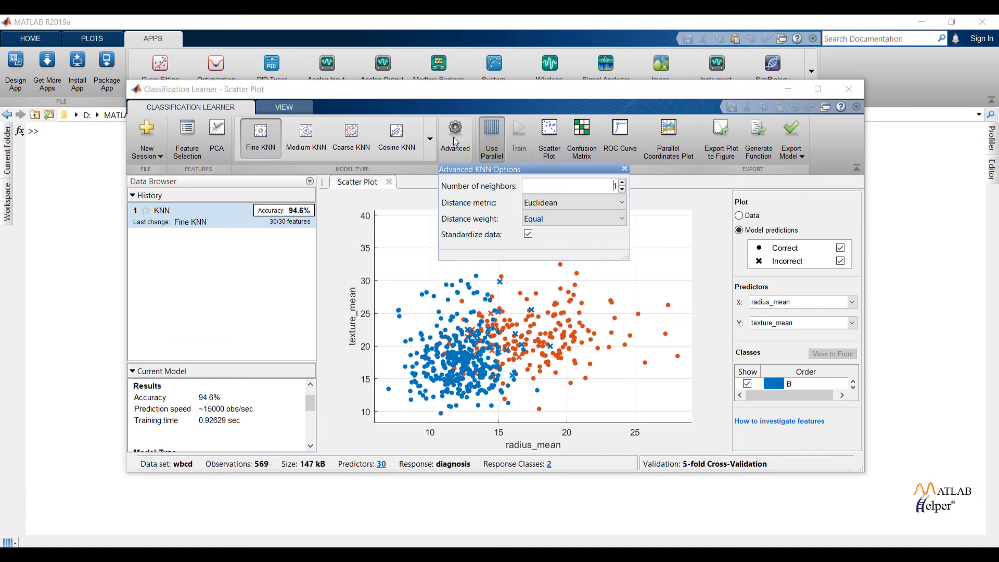
click(624, 169)
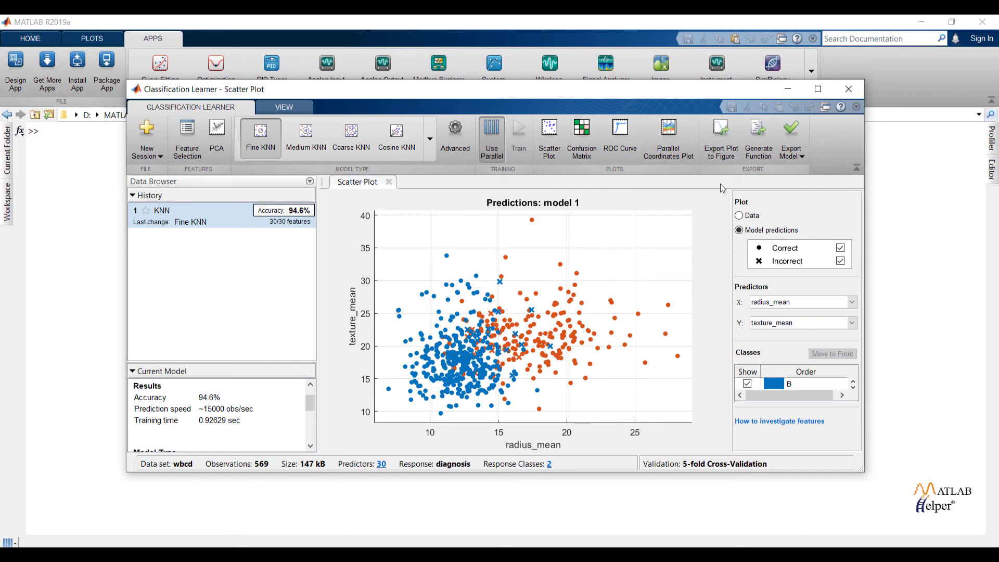
Step: Compare original data with model predictions in the scatter plot, and generate the confusion matrix, ROC curve and parallel coordinates plot
click(741, 215)
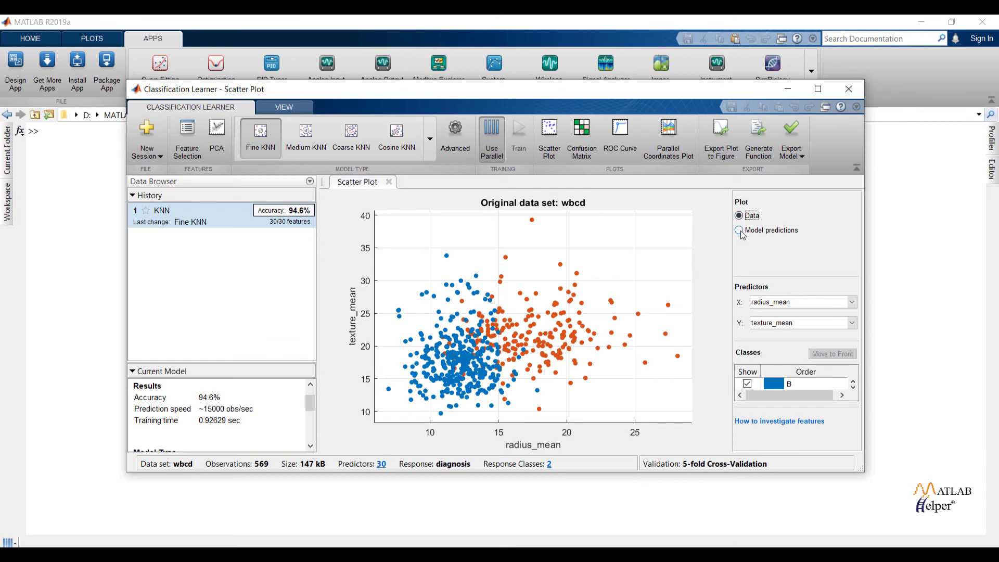
click(741, 230)
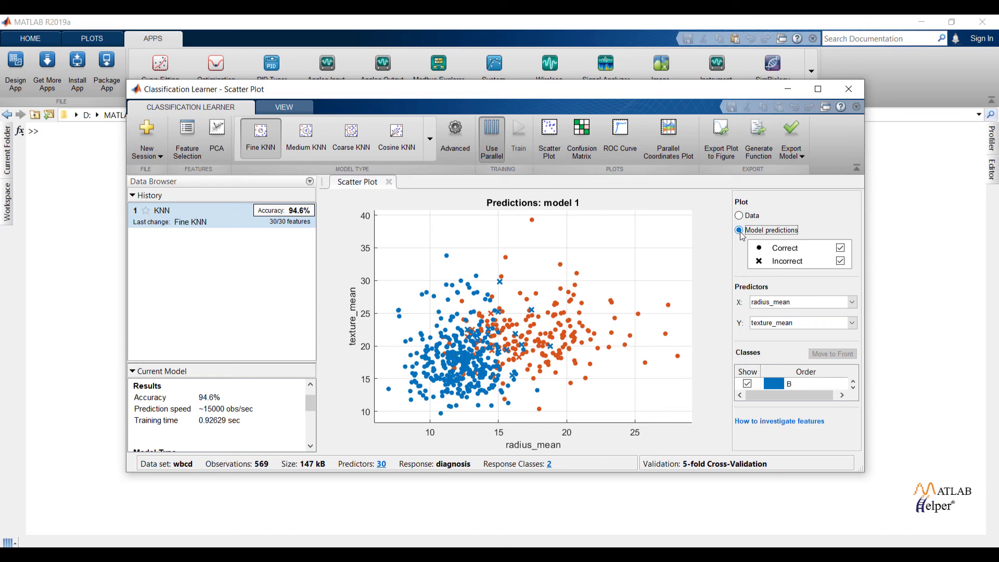
click(586, 144)
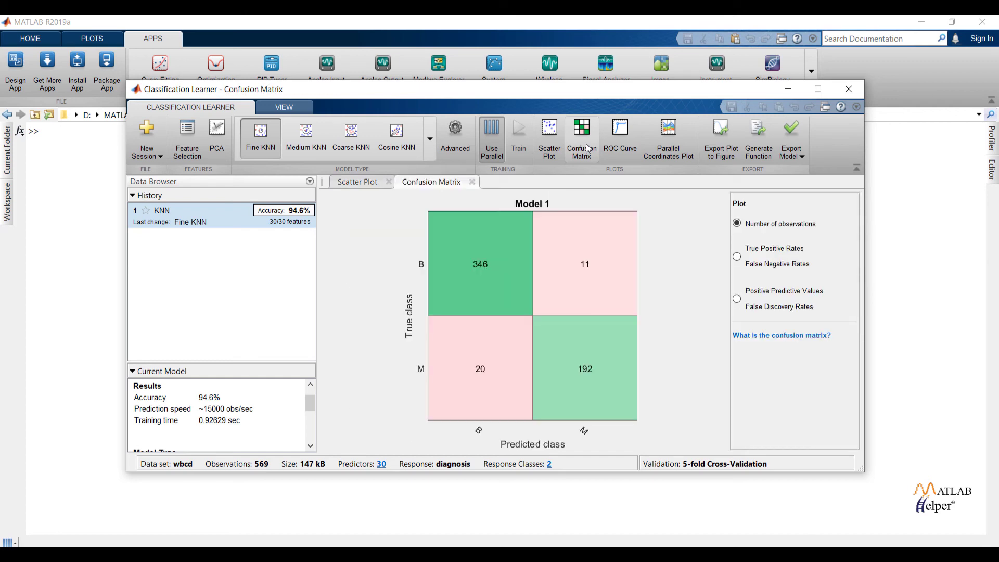
click(629, 138)
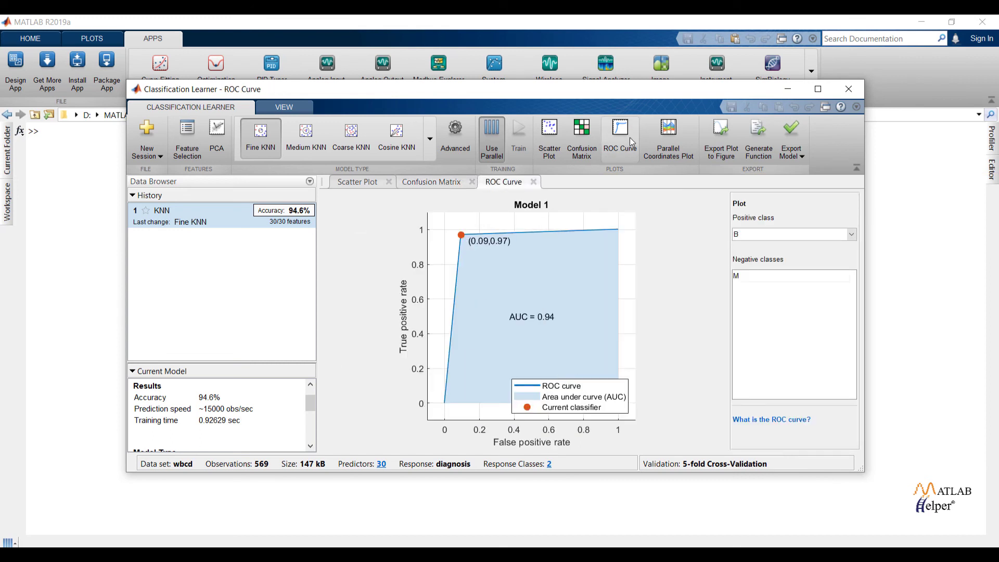
click(669, 140)
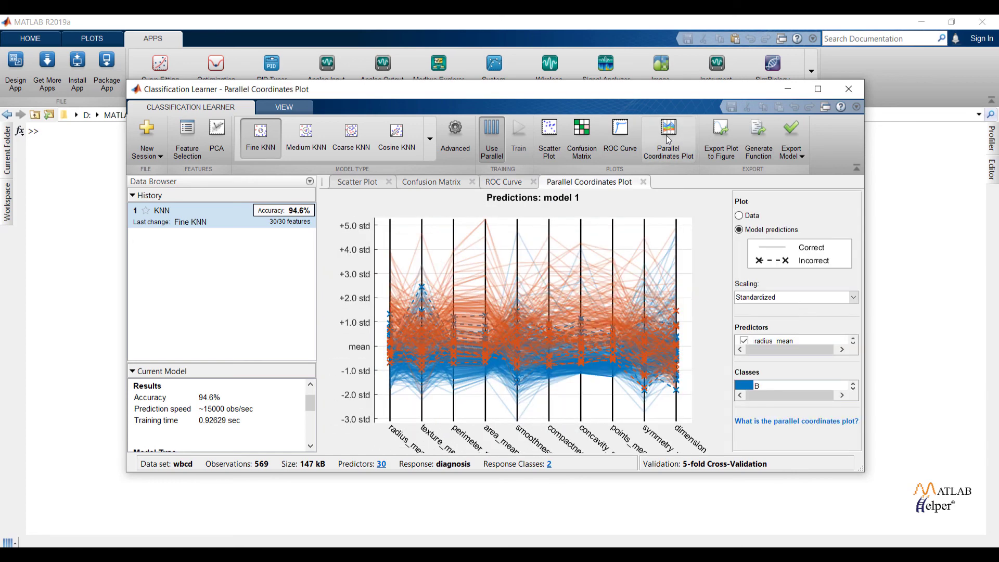
Step: Export the trained Fine KNN model to the workspace as trainedModel
click(800, 156)
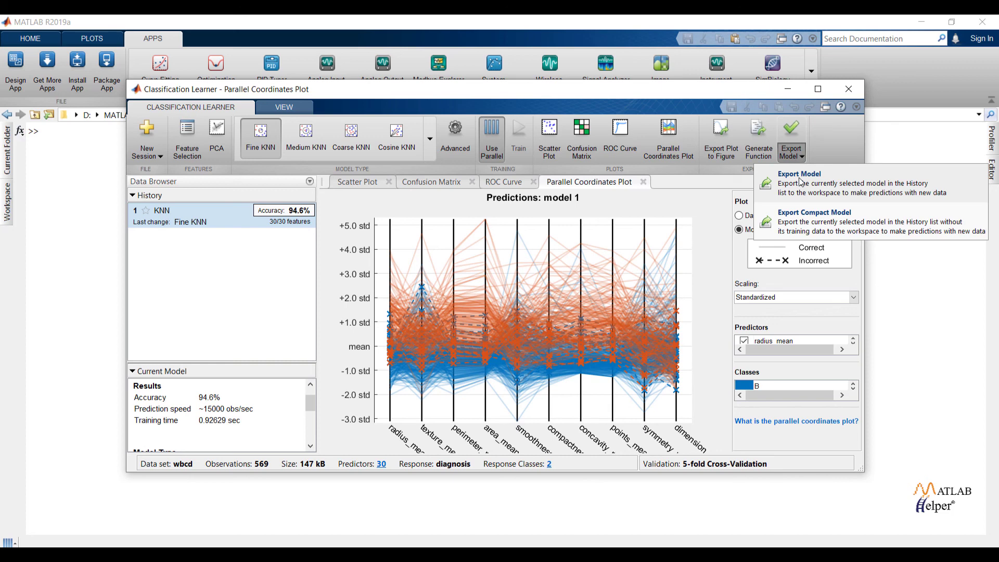
click(800, 181)
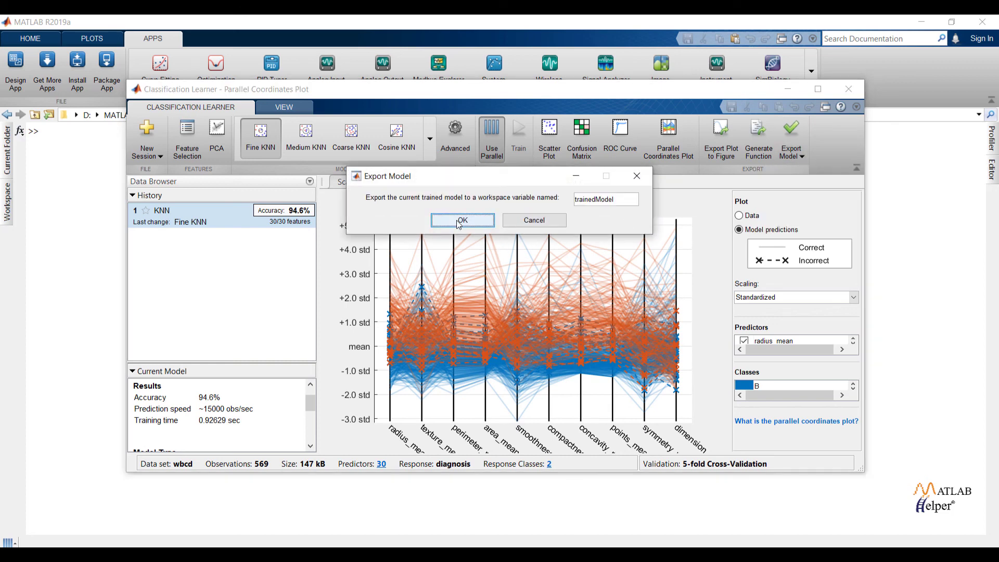
click(459, 222)
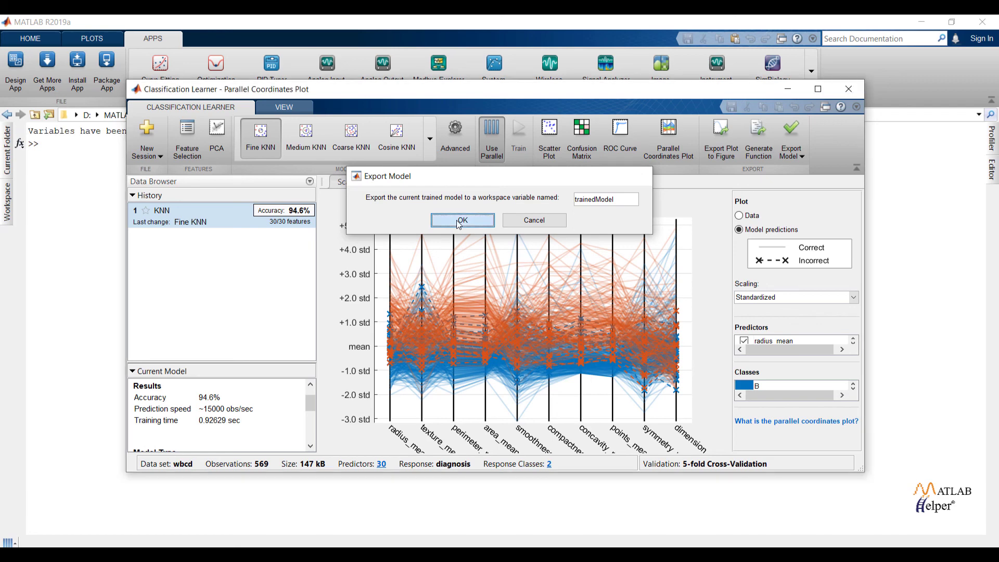
Step: Open the exported trainedModel structure from the workspace and examine its fields and the export notes on making predictions
click(7, 213)
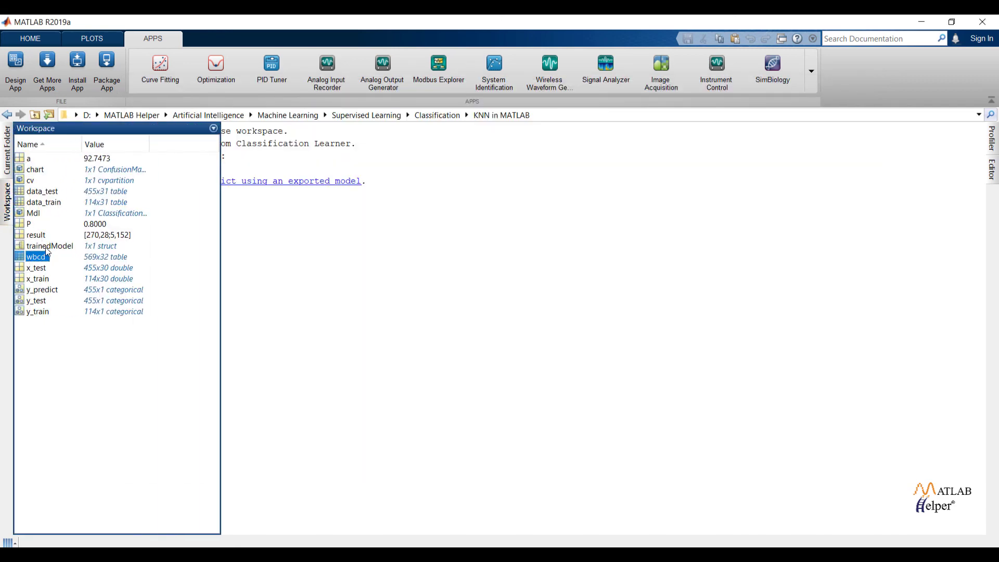
click(47, 250)
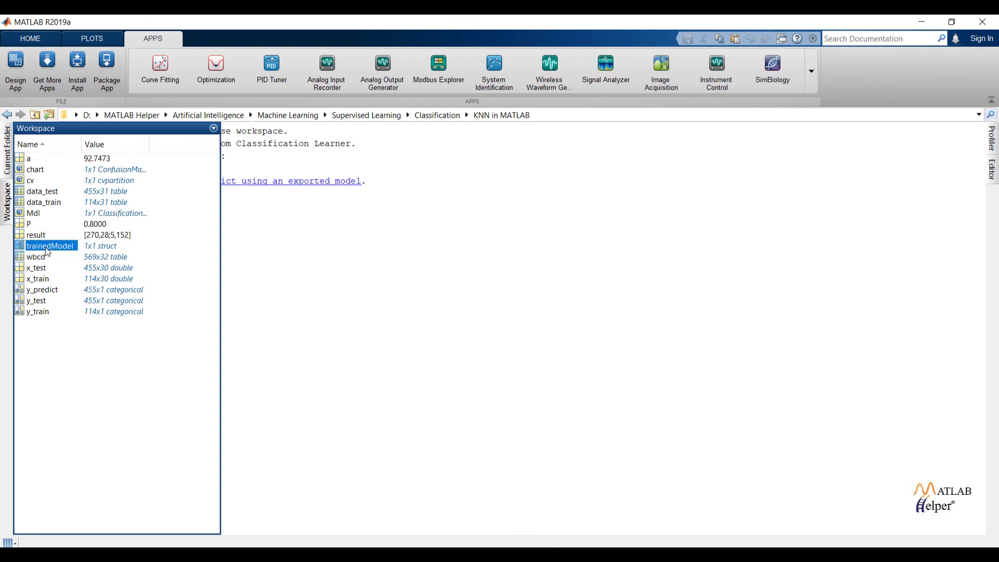
double_click(46, 250)
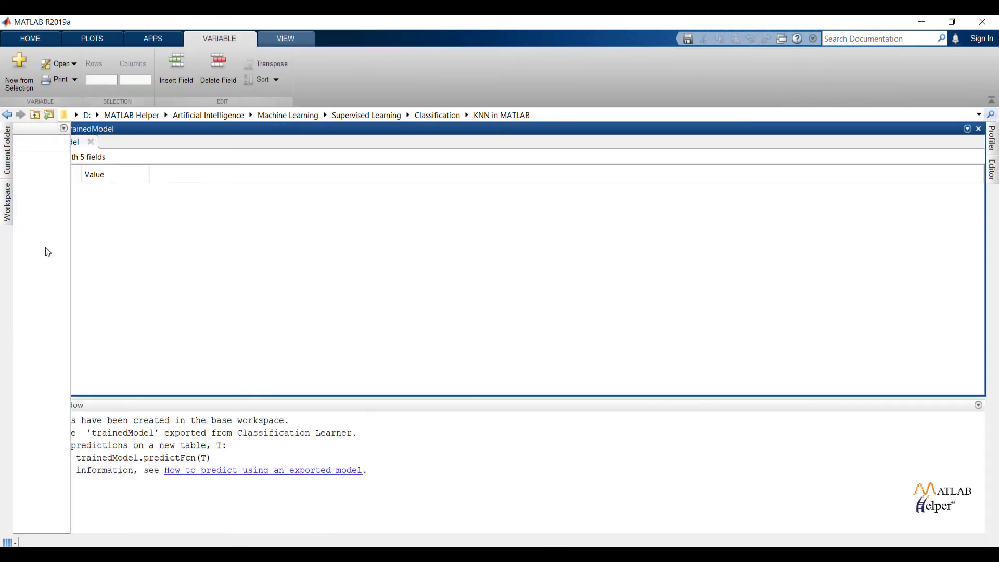
drag(380, 477, 47, 415)
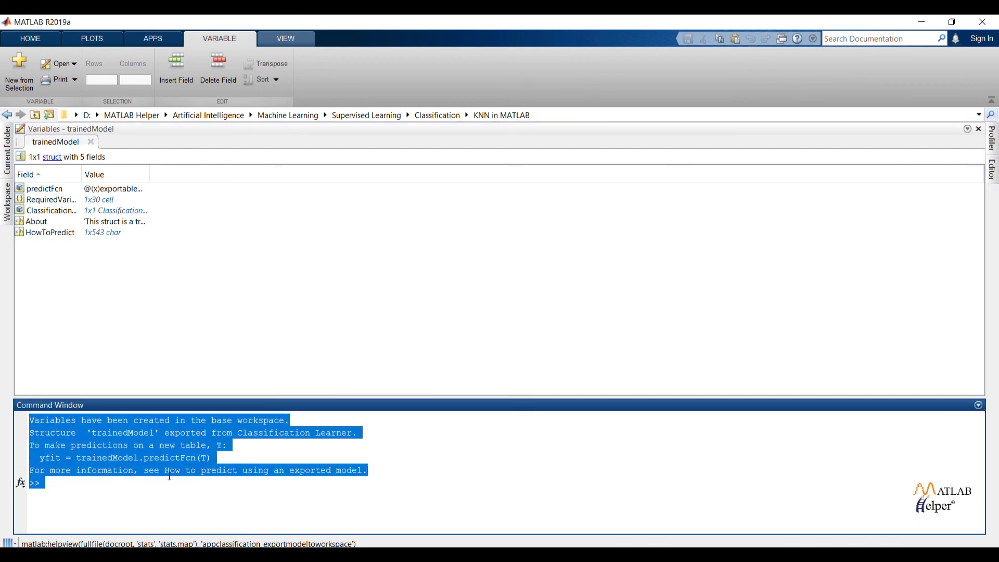